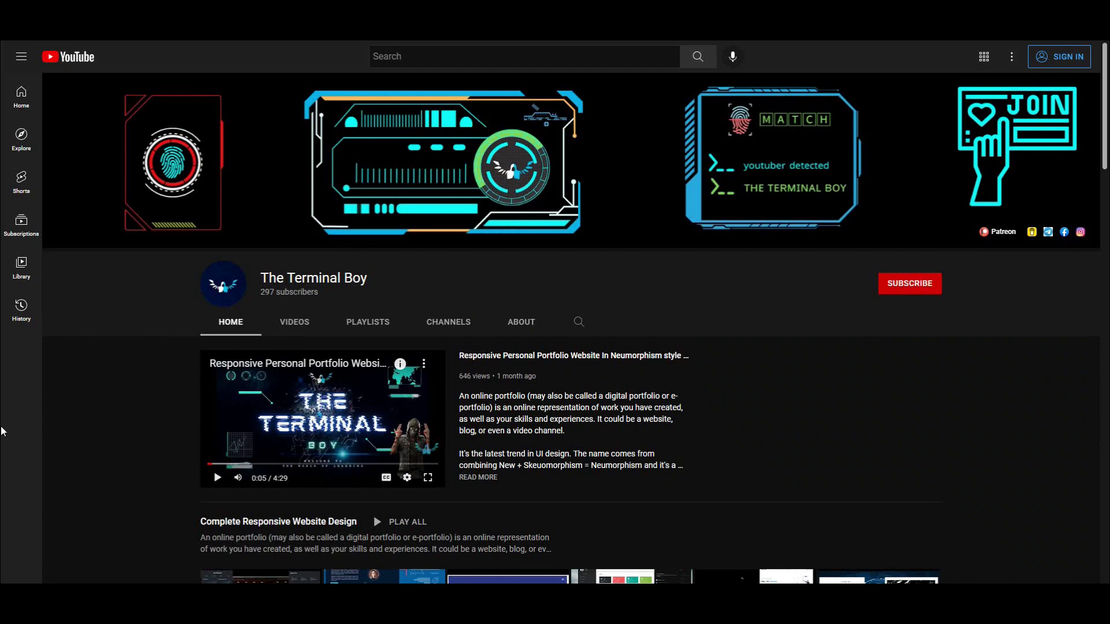
Step: Look through the playlists, uploads and project sections on The Terminal Boy channel's home page
{"action": "scroll", "coordinate": [105, 393], "scroll_direction": "down", "scroll_amount": 1}
{"action": "scroll", "coordinate": [104, 393], "scroll_direction": "down", "scroll_amount": 1}
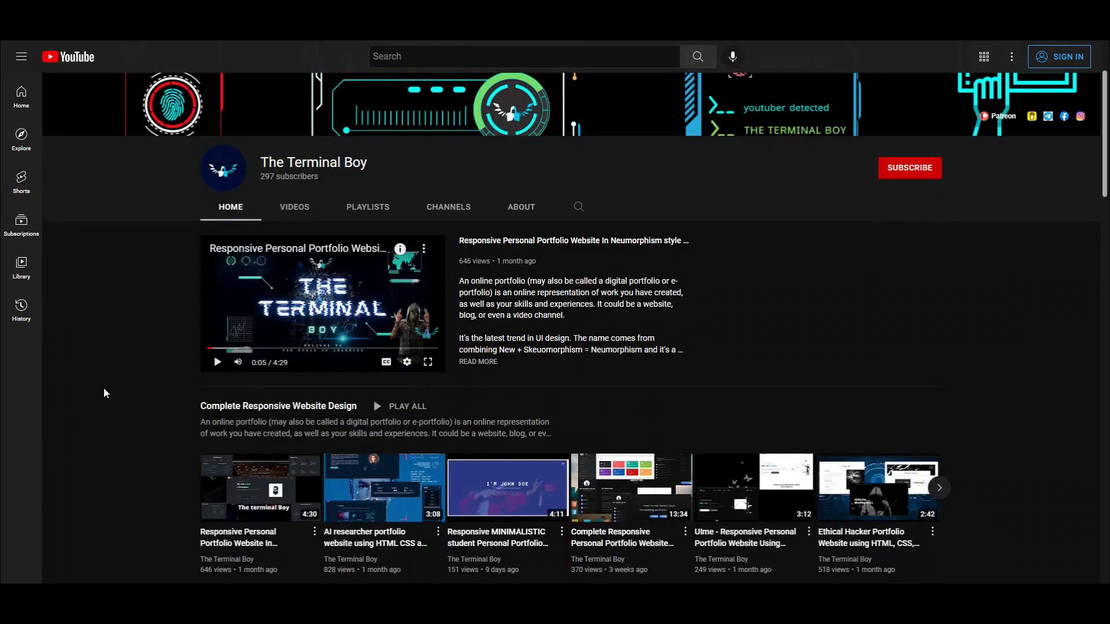
{"action": "scroll", "coordinate": [104, 393], "scroll_direction": "down", "scroll_amount": 1}
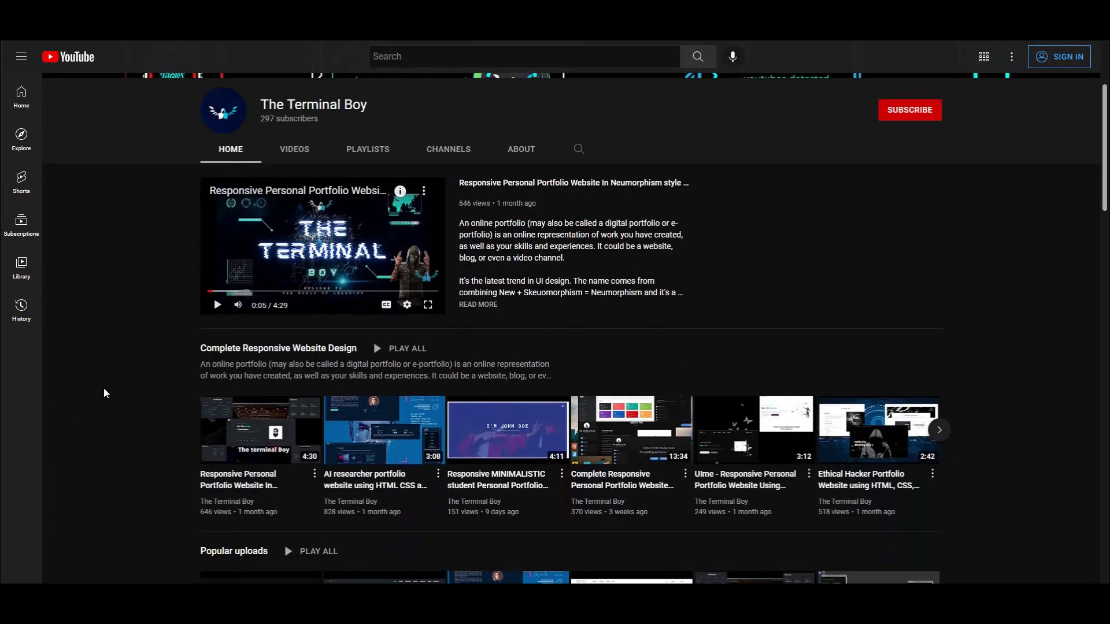
{"action": "scroll", "coordinate": [104, 393], "scroll_direction": "down", "scroll_amount": 1}
{"action": "scroll", "coordinate": [104, 393], "scroll_direction": "down", "scroll_amount": 3}
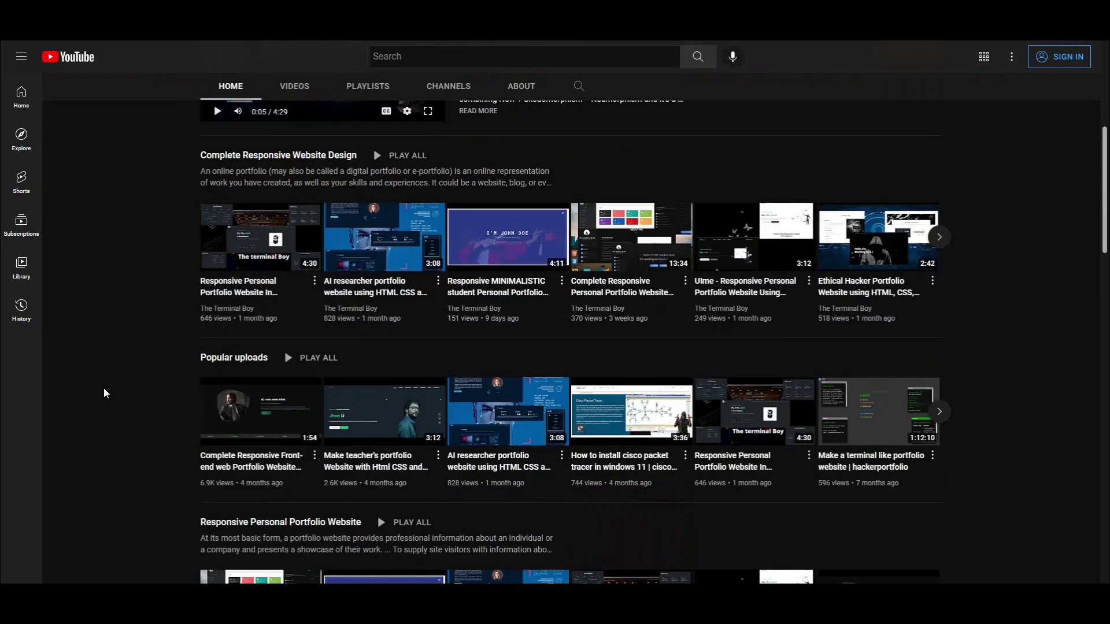
{"action": "scroll", "coordinate": [104, 393], "scroll_direction": "down", "scroll_amount": 1}
{"action": "scroll", "coordinate": [104, 393], "scroll_direction": "down", "scroll_amount": 2}
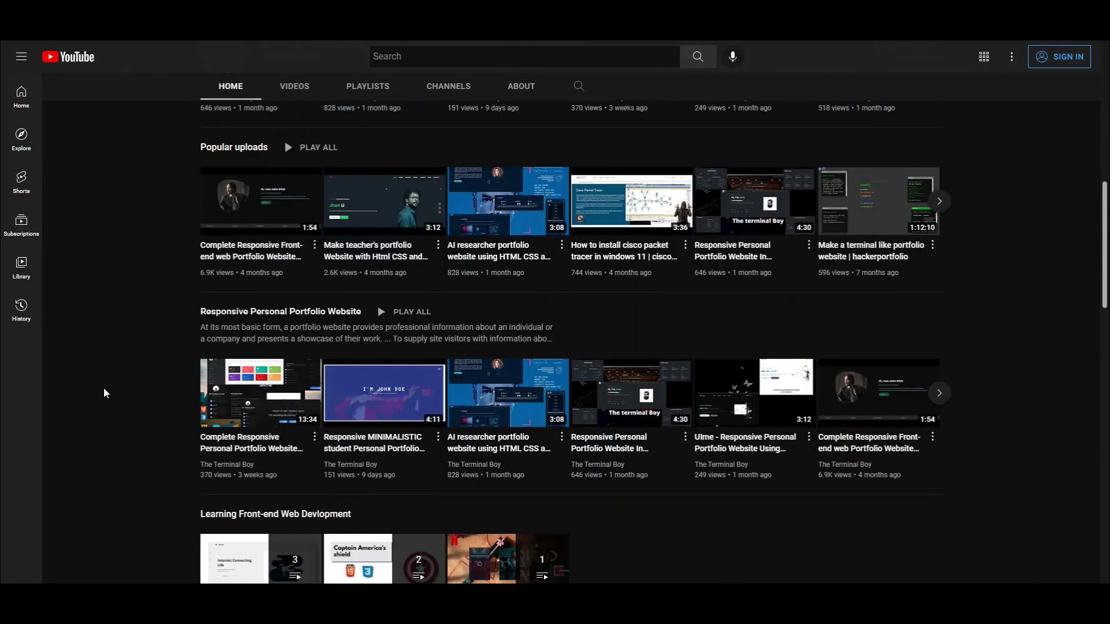
{"action": "scroll", "coordinate": [104, 393], "scroll_direction": "down", "scroll_amount": 3}
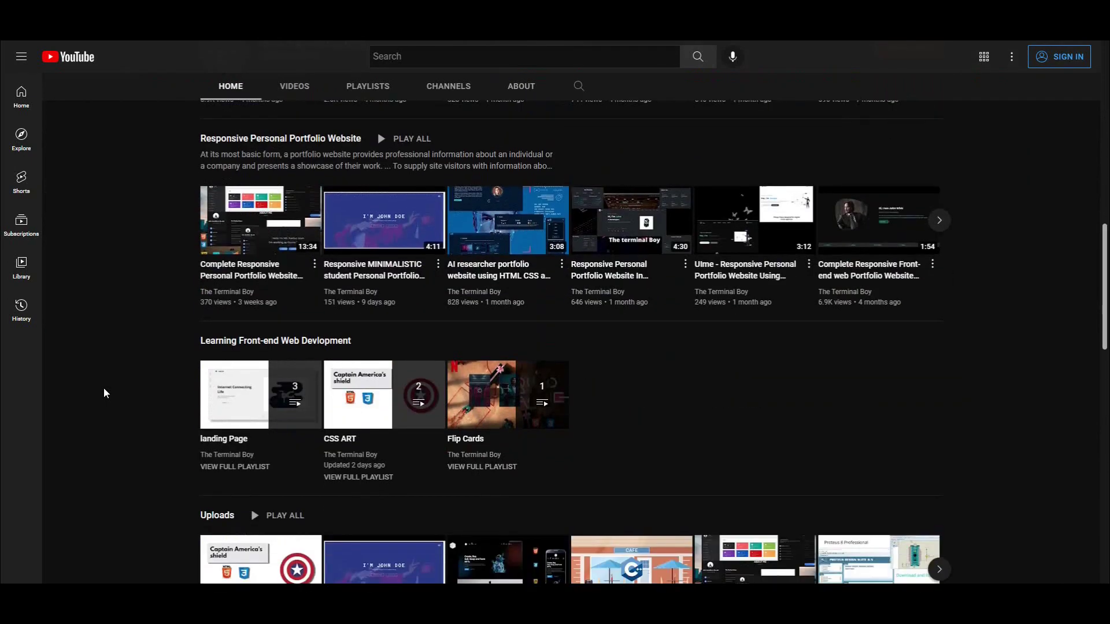
{"action": "scroll", "coordinate": [104, 393], "scroll_direction": "down", "scroll_amount": 1}
{"action": "scroll", "coordinate": [104, 393], "scroll_direction": "down", "scroll_amount": 3}
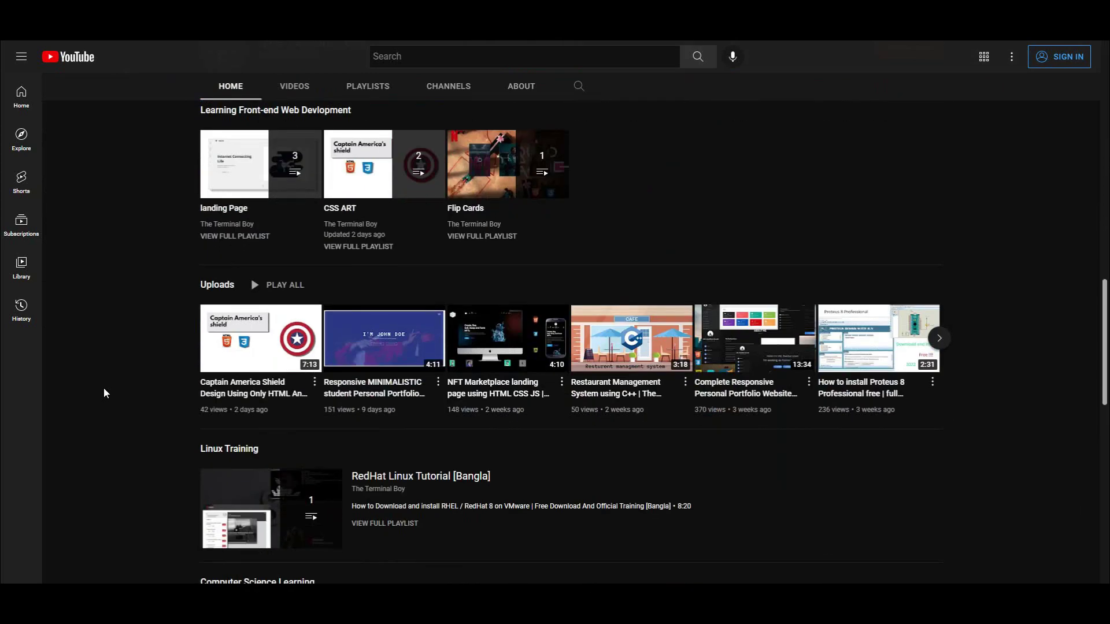
{"action": "scroll", "coordinate": [104, 393], "scroll_direction": "down", "scroll_amount": 2}
{"action": "scroll", "coordinate": [104, 393], "scroll_direction": "down", "scroll_amount": 3}
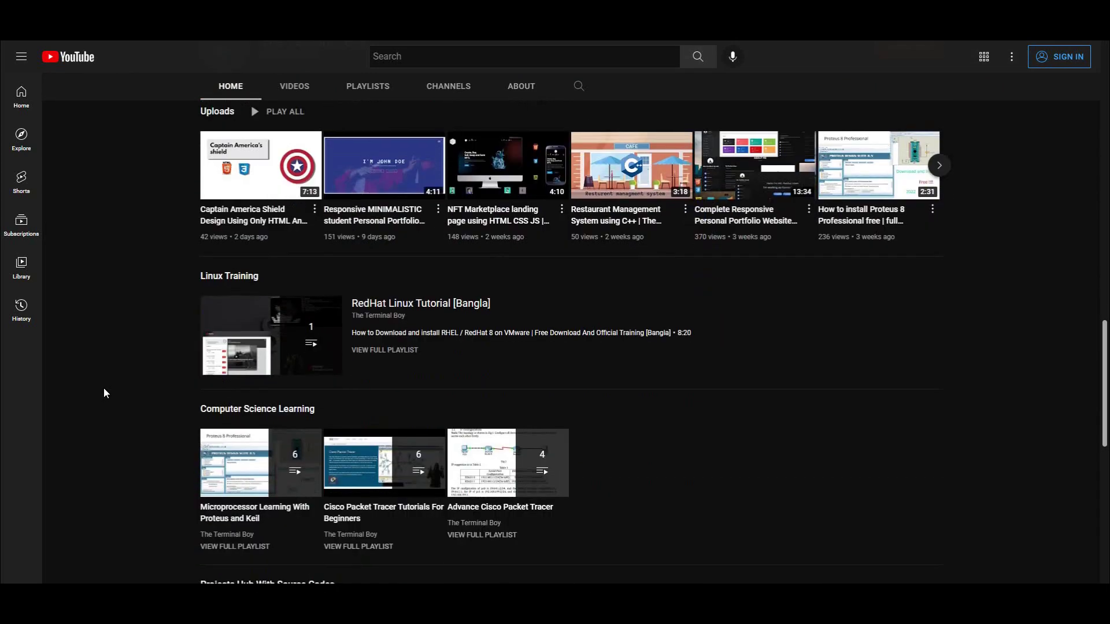
{"action": "scroll", "coordinate": [104, 393], "scroll_direction": "down", "scroll_amount": 2}
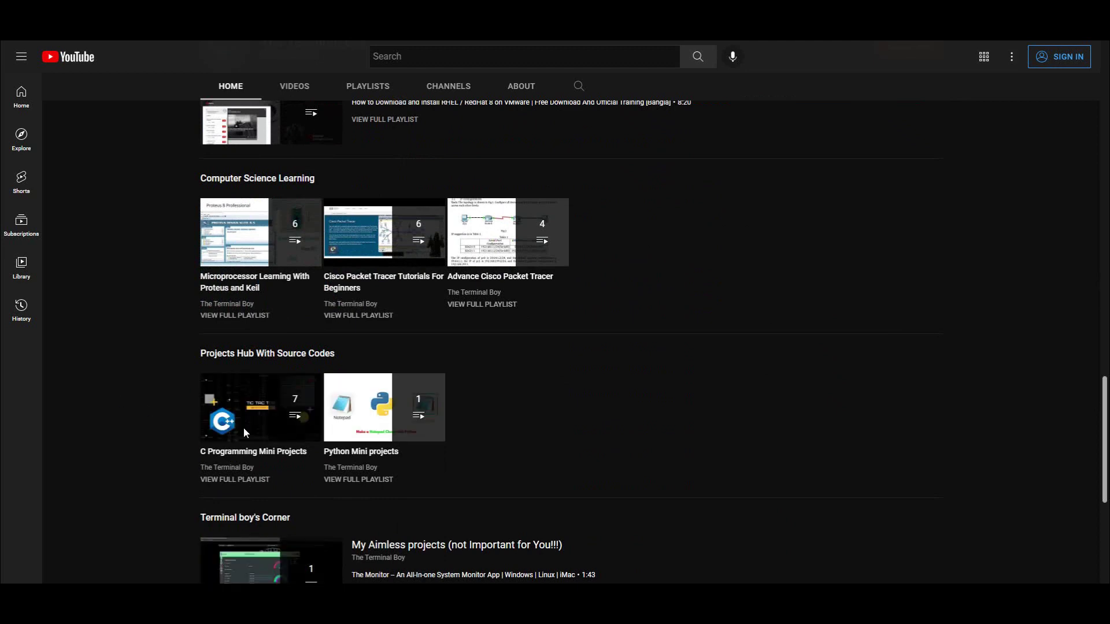
{"action": "mouse_move", "coordinate": [372, 411]}
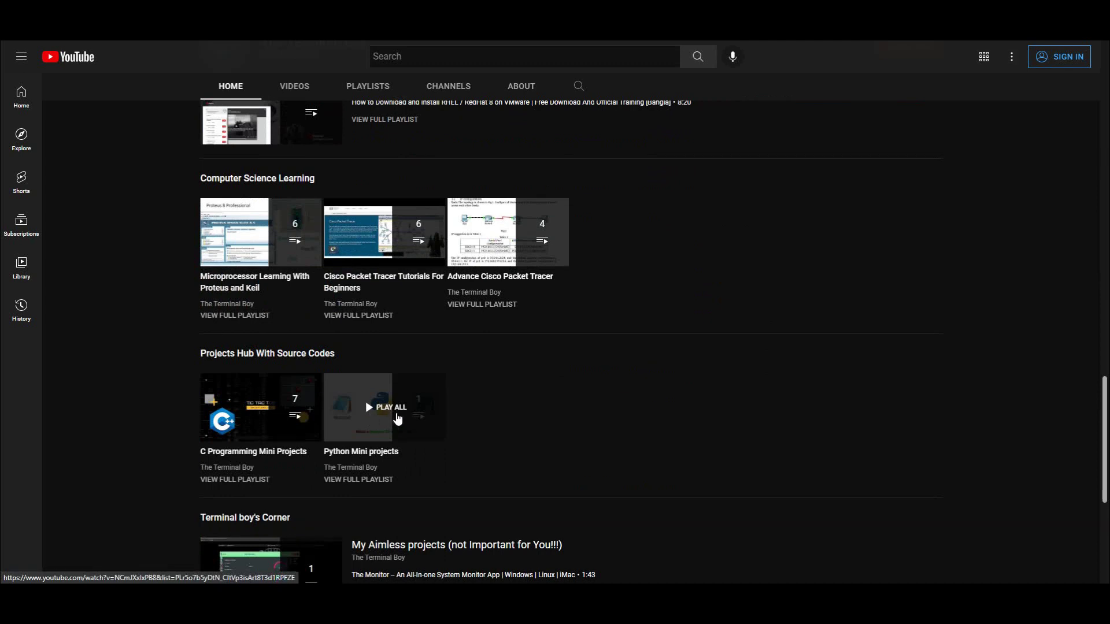
{"action": "scroll", "coordinate": [397, 419], "scroll_direction": "down", "scroll_amount": 4}
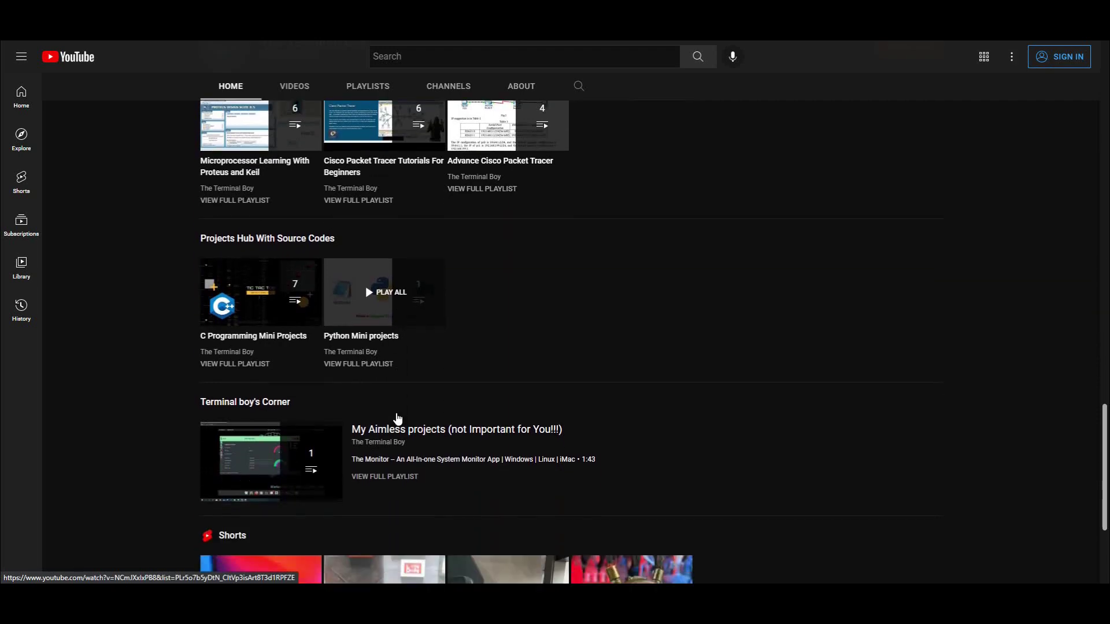
{"action": "scroll", "coordinate": [397, 418], "scroll_direction": "up", "scroll_amount": 6}
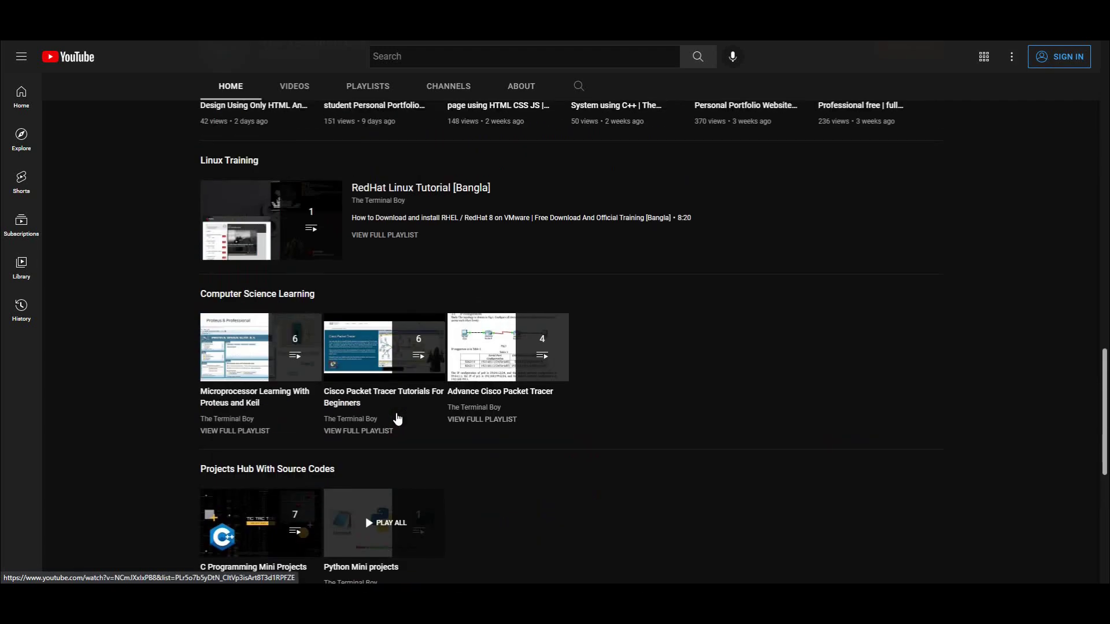
{"action": "scroll", "coordinate": [397, 418], "scroll_direction": "down", "scroll_amount": 6}
{"action": "scroll", "coordinate": [397, 418], "scroll_direction": "down", "scroll_amount": 1}
{"action": "scroll", "coordinate": [397, 419], "scroll_direction": "up", "scroll_amount": 6}
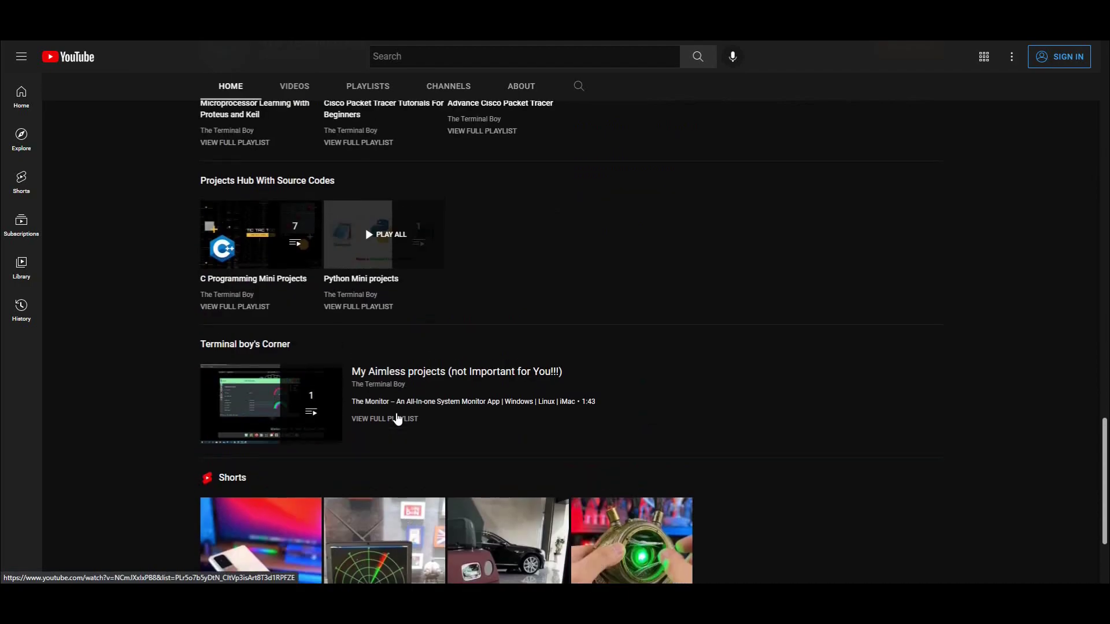
{"action": "scroll", "coordinate": [397, 418], "scroll_direction": "up", "scroll_amount": 12}
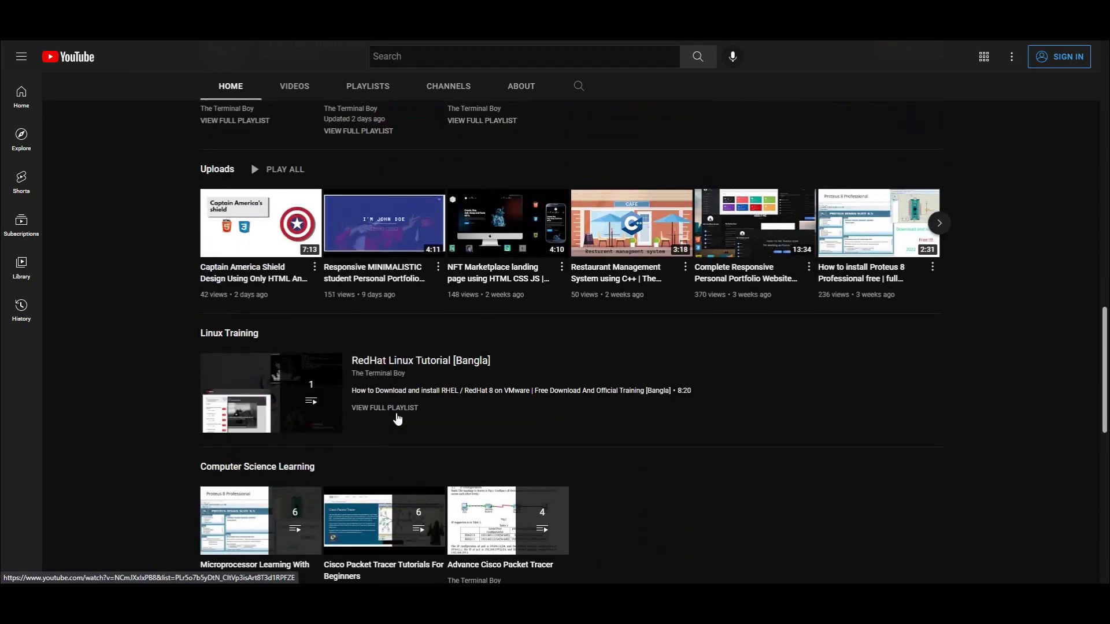
{"action": "scroll", "coordinate": [397, 418], "scroll_direction": "up", "scroll_amount": 11}
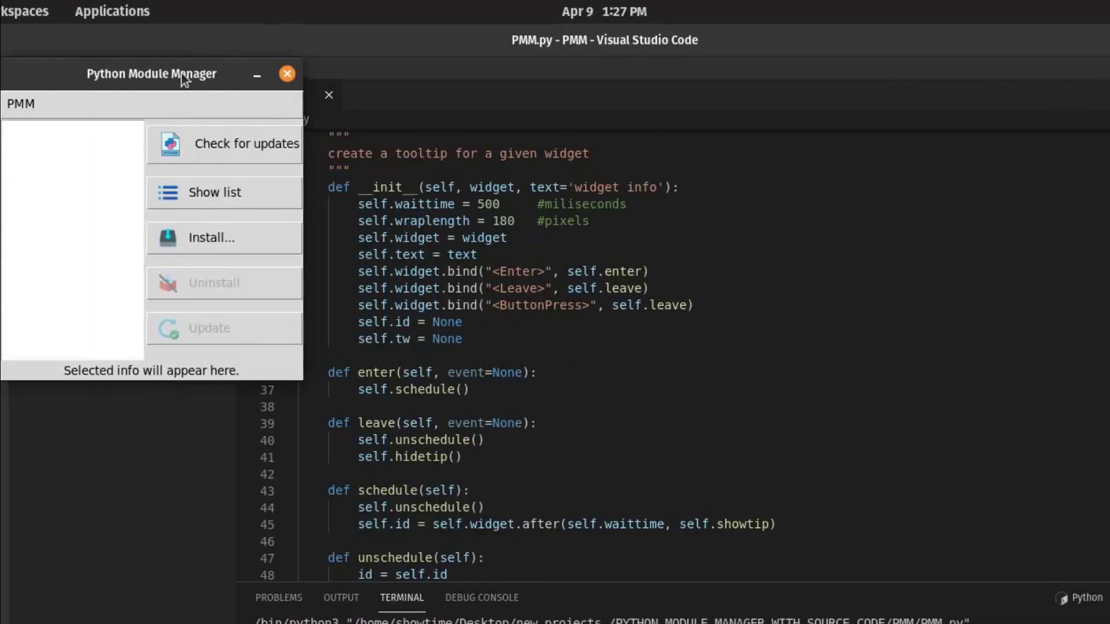
Step: Move the Python Module Manager window clear of the file explorer, list the installed modules and look through the whole list
{"action": "left_click_drag", "start_coordinate": [204, 104], "coordinate": [674, 202]}
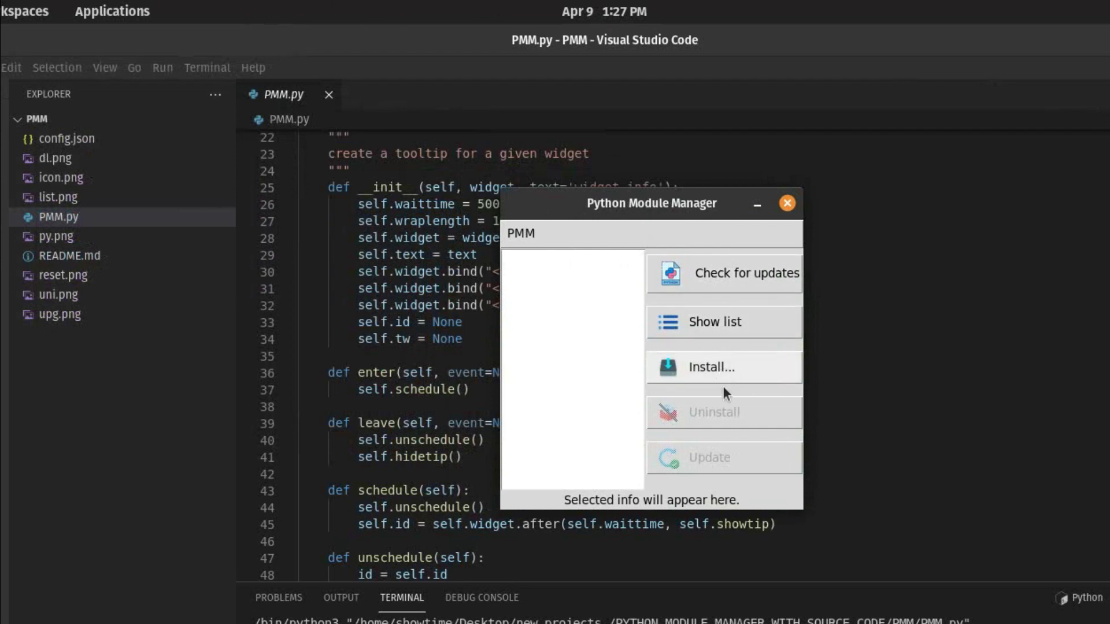
{"action": "left_click", "coordinate": [704, 330]}
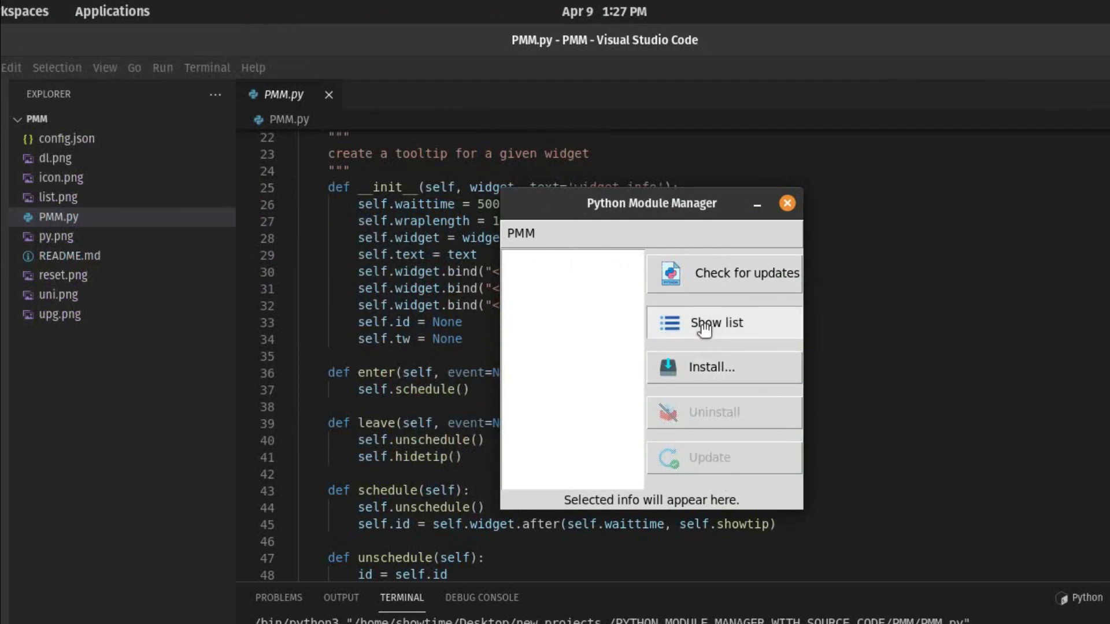
{"action": "scroll", "coordinate": [532, 277], "scroll_direction": "down", "scroll_amount": 1}
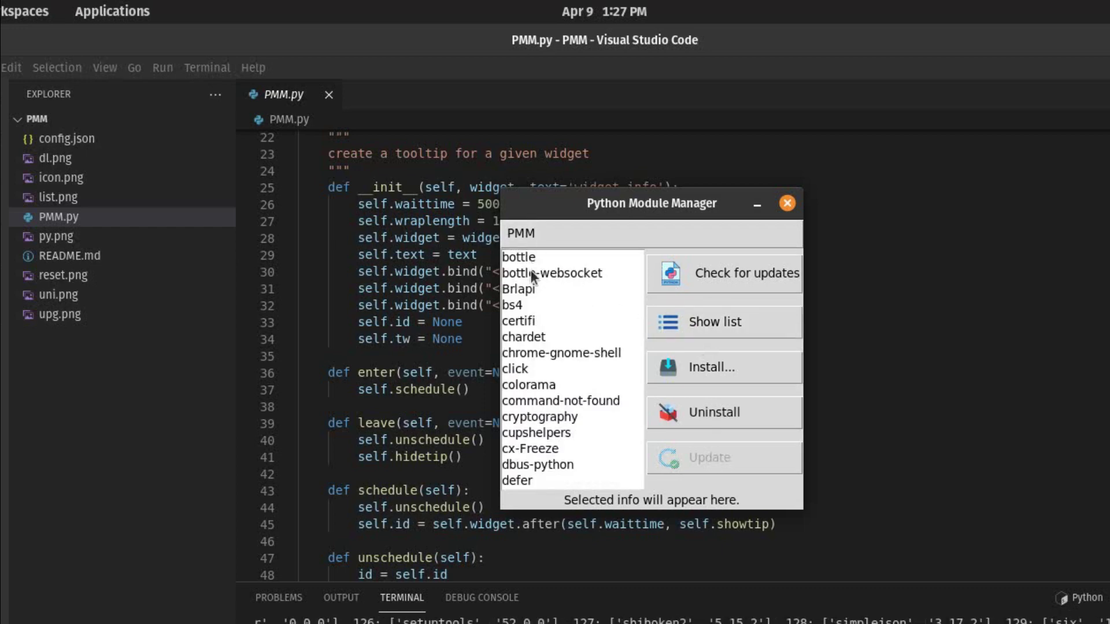
{"action": "scroll", "coordinate": [530, 273], "scroll_direction": "down", "scroll_amount": 20}
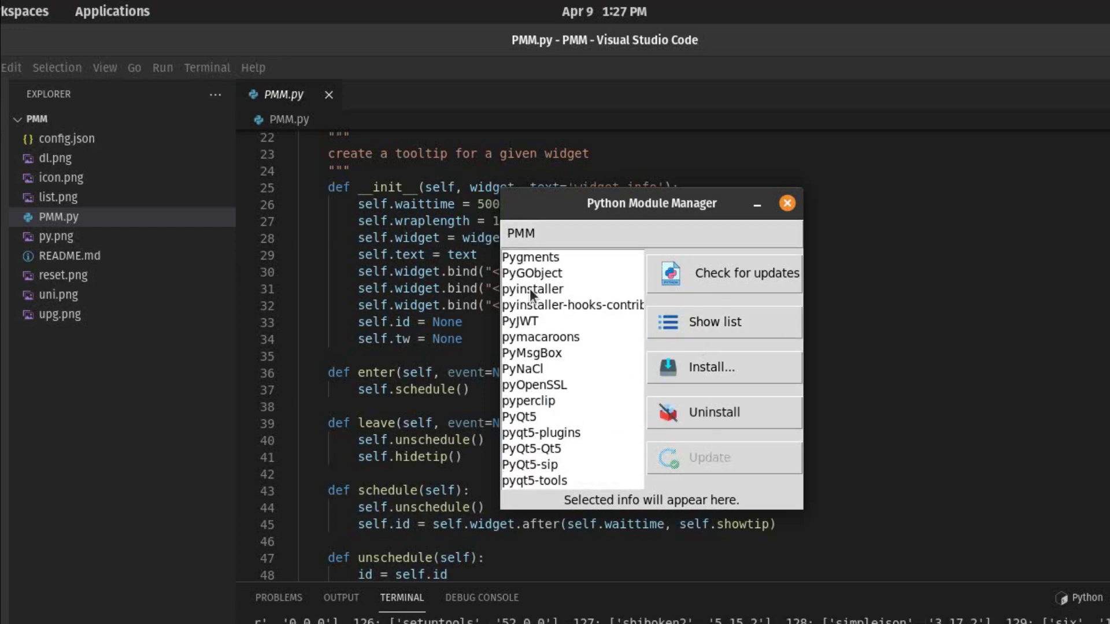
{"action": "scroll", "coordinate": [529, 289], "scroll_direction": "down", "scroll_amount": 15}
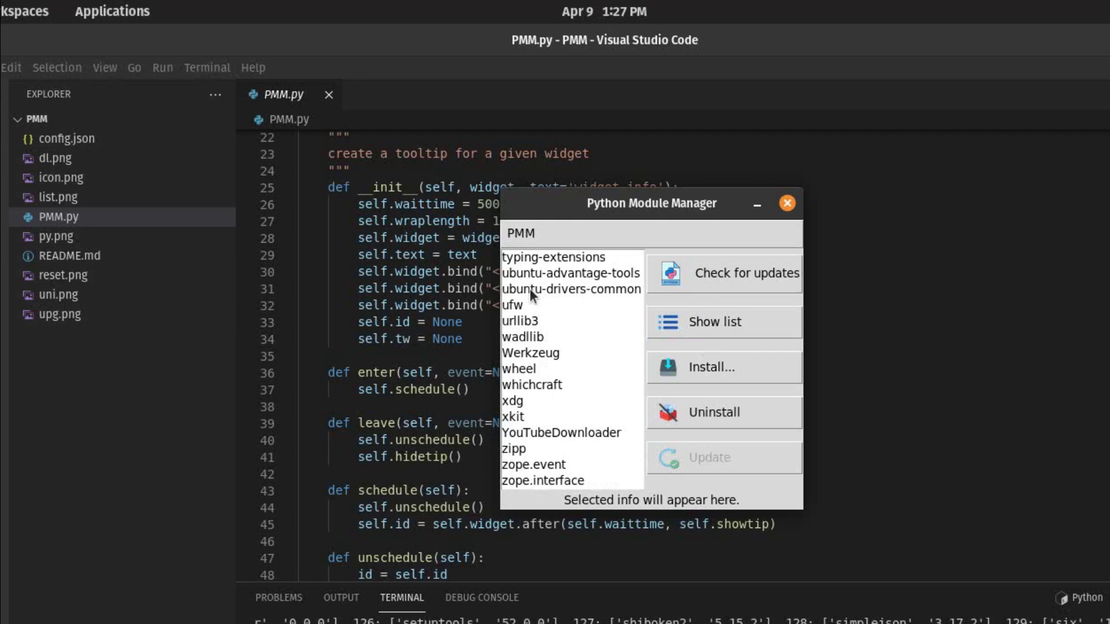
{"action": "scroll", "coordinate": [543, 428], "scroll_direction": "up", "scroll_amount": 20}
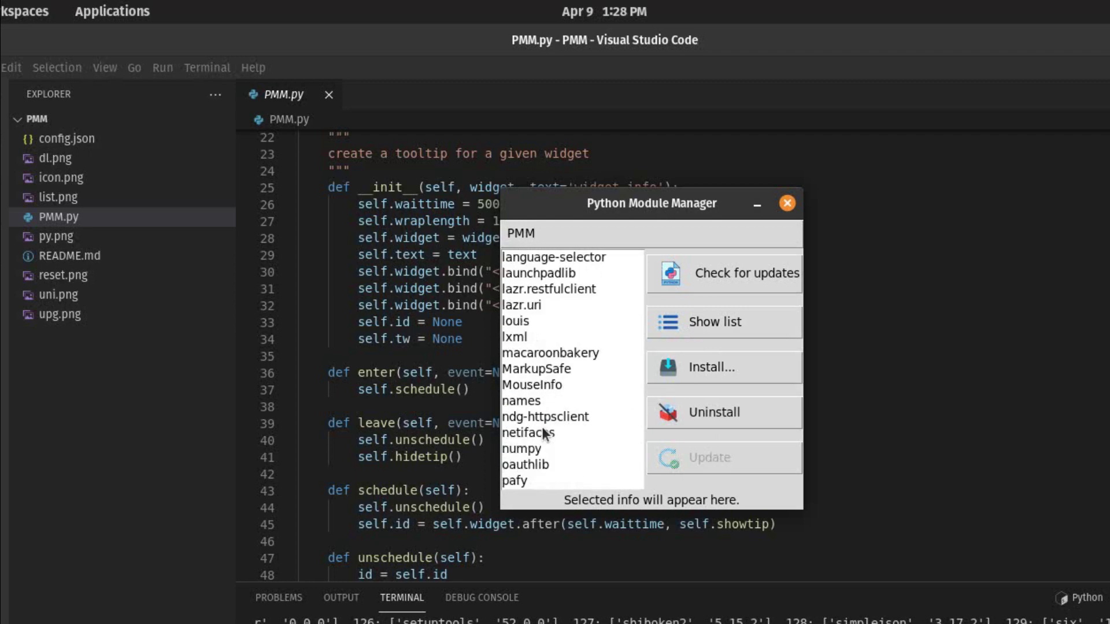
{"action": "scroll", "coordinate": [544, 432], "scroll_direction": "up", "scroll_amount": 10}
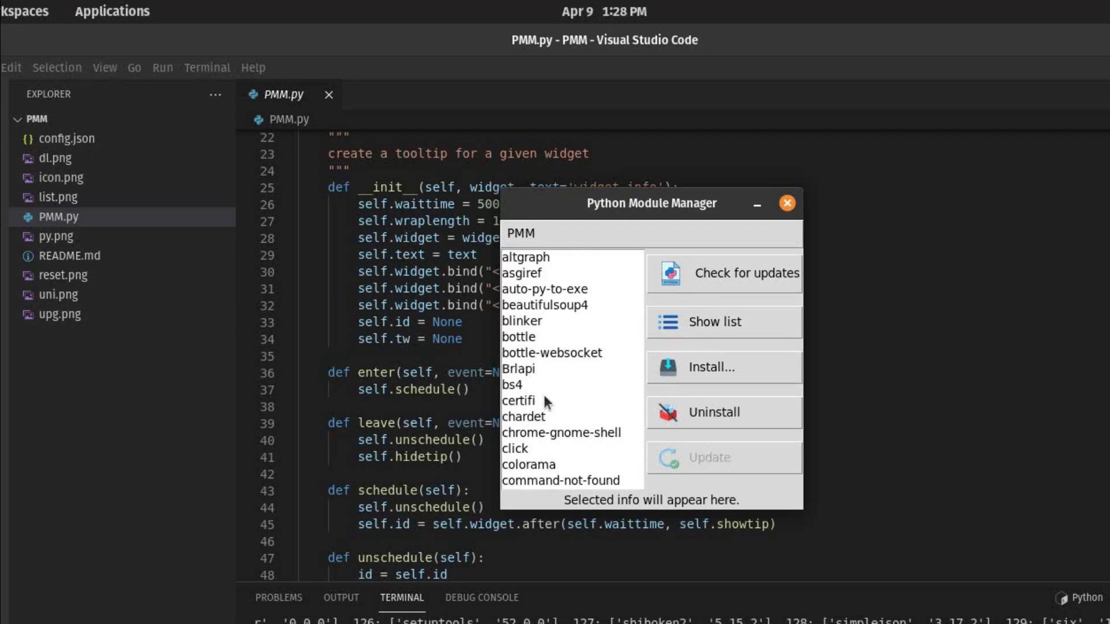
Step: Uninstall the bs4 module and close the result window
{"action": "left_click", "coordinate": [515, 384]}
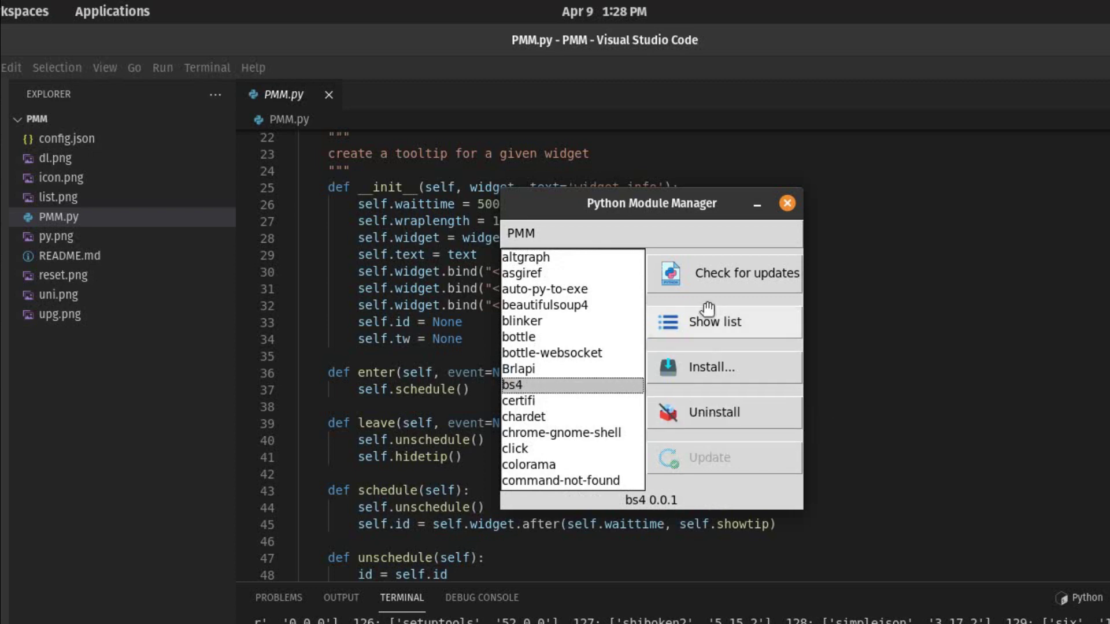
{"action": "left_click", "coordinate": [732, 421]}
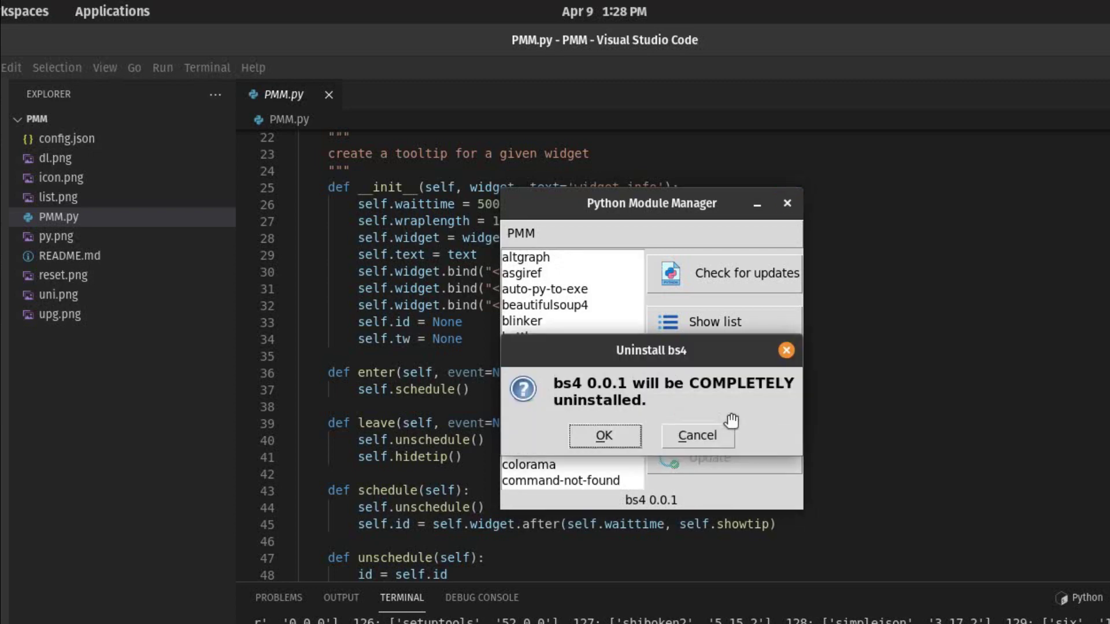
{"action": "left_click", "coordinate": [623, 429]}
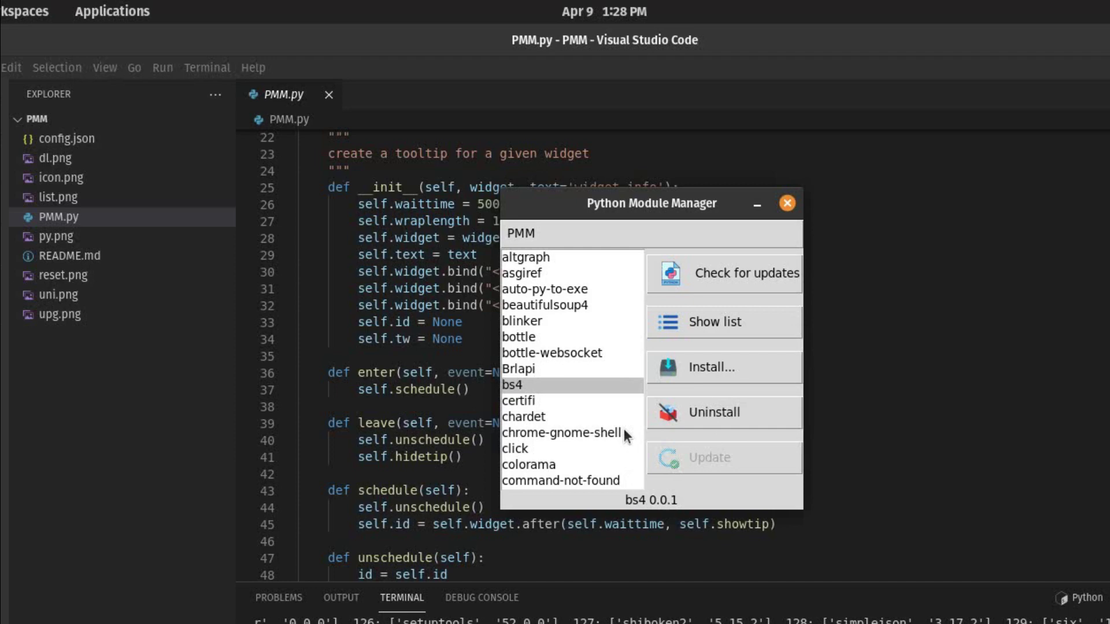
{"action": "left_click_drag", "start_coordinate": [97, 74], "coordinate": [304, 299]}
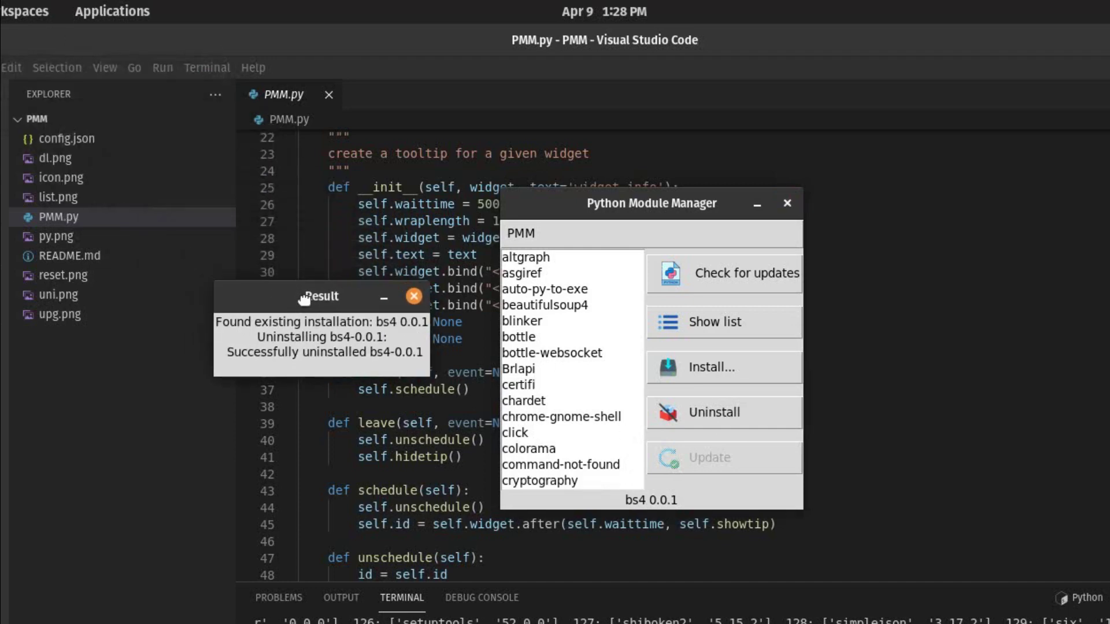
{"action": "left_click", "coordinate": [417, 297]}
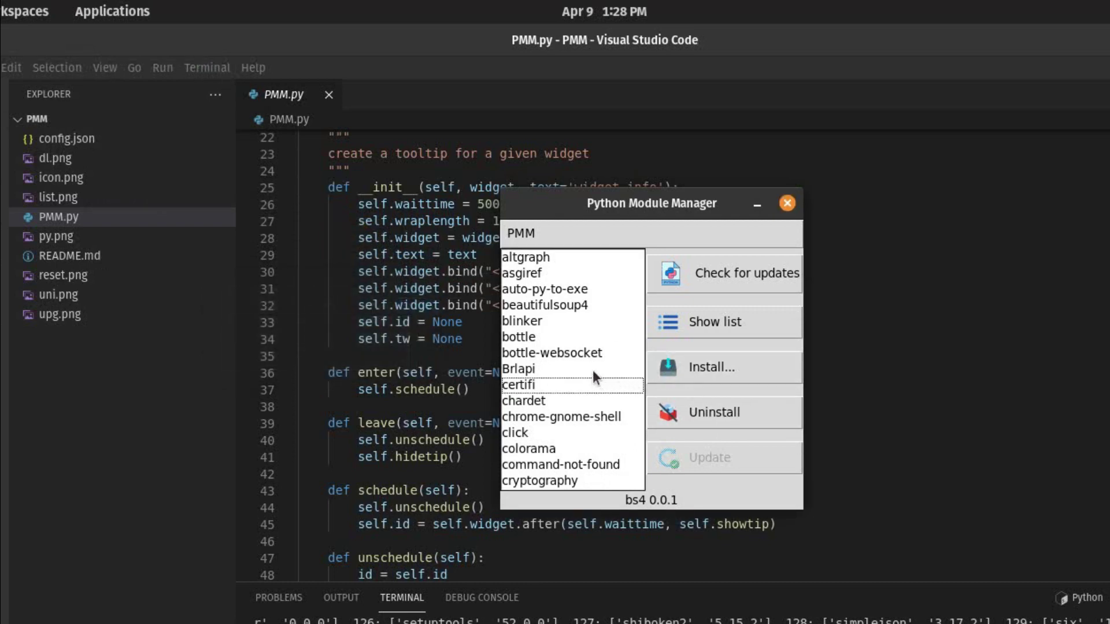
Step: Install the bs4 module, close the installer windows and select bs4 in the refreshed module list
{"action": "left_click", "coordinate": [703, 370]}
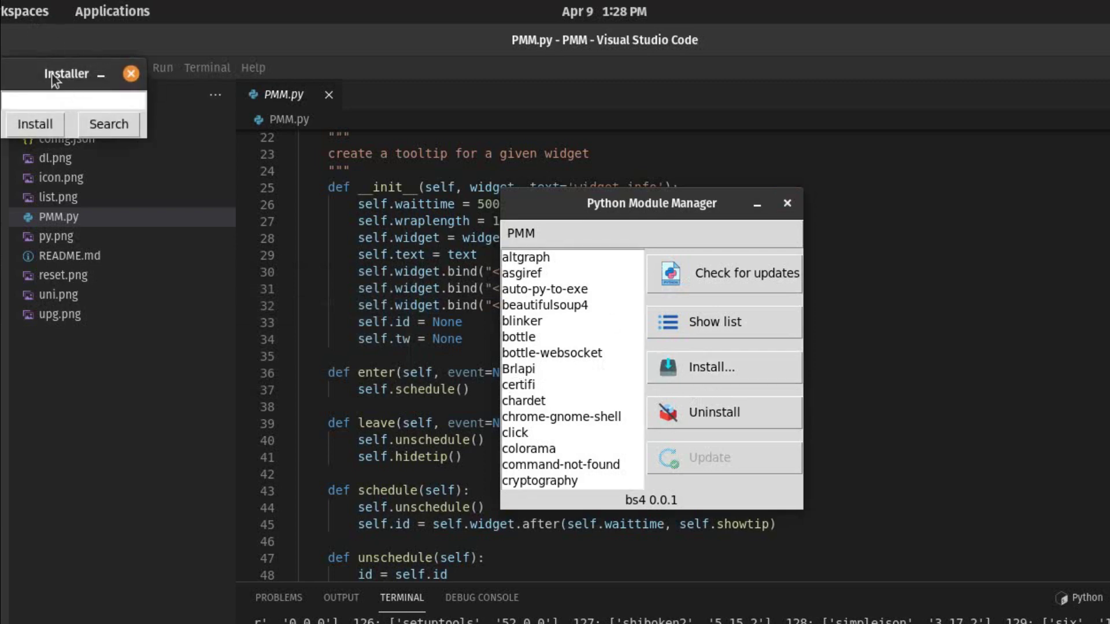
{"action": "left_click_drag", "start_coordinate": [55, 79], "coordinate": [296, 295]}
{"action": "left_click", "coordinate": [281, 314]}
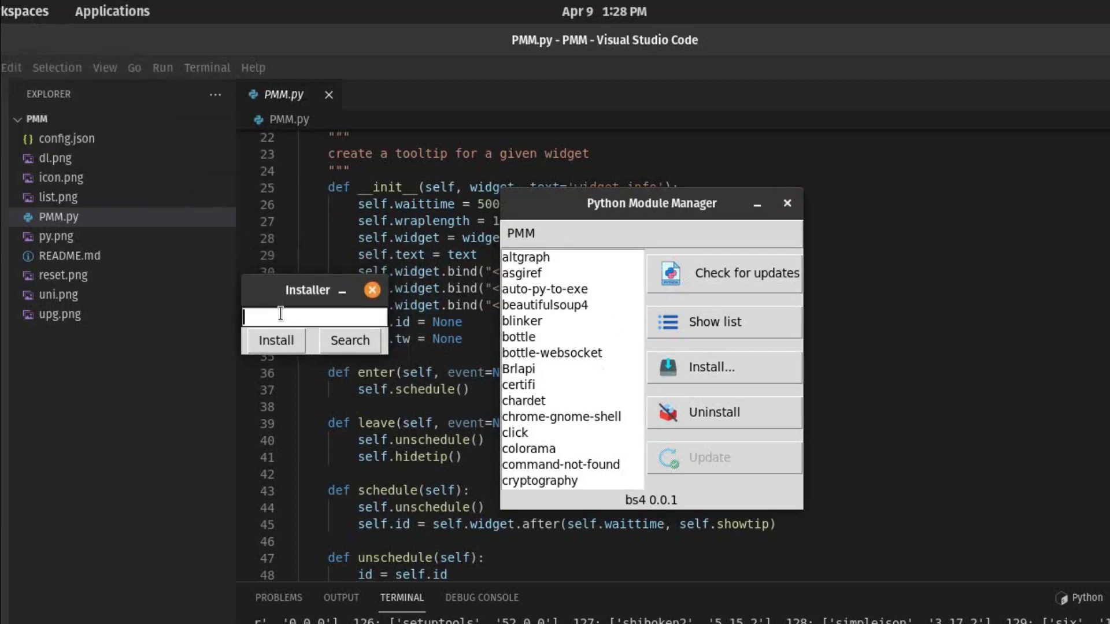
{"action": "type", "text": "bs4"}
{"action": "left_click", "coordinate": [272, 341]}
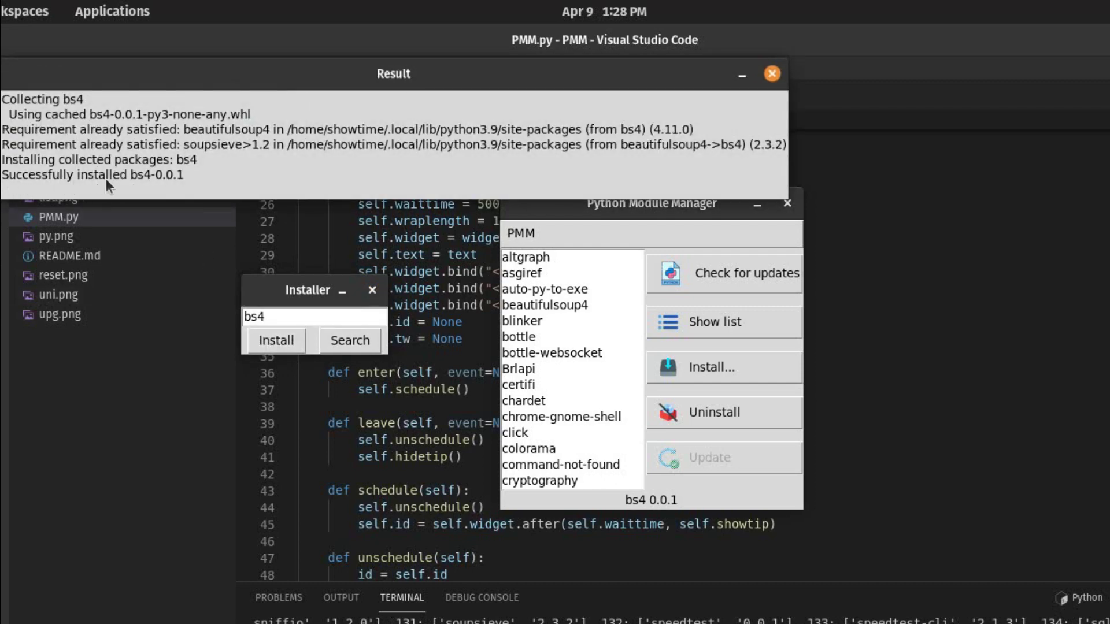
{"action": "left_click", "coordinate": [772, 74]}
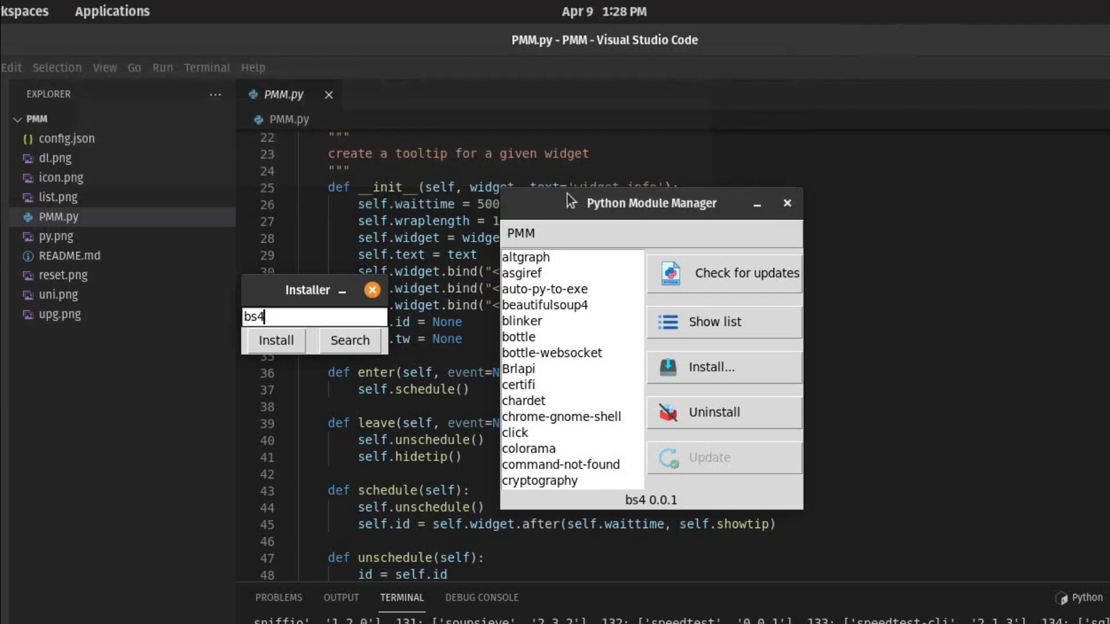
{"action": "left_click", "coordinate": [373, 290]}
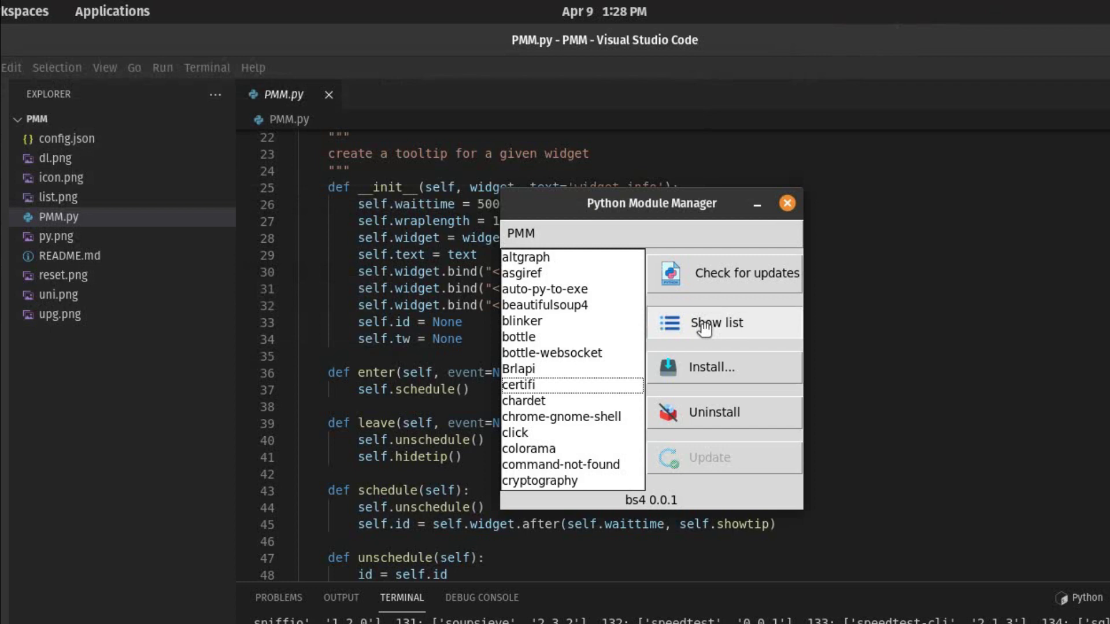
{"action": "left_click", "coordinate": [704, 327]}
{"action": "left_click", "coordinate": [519, 386]}
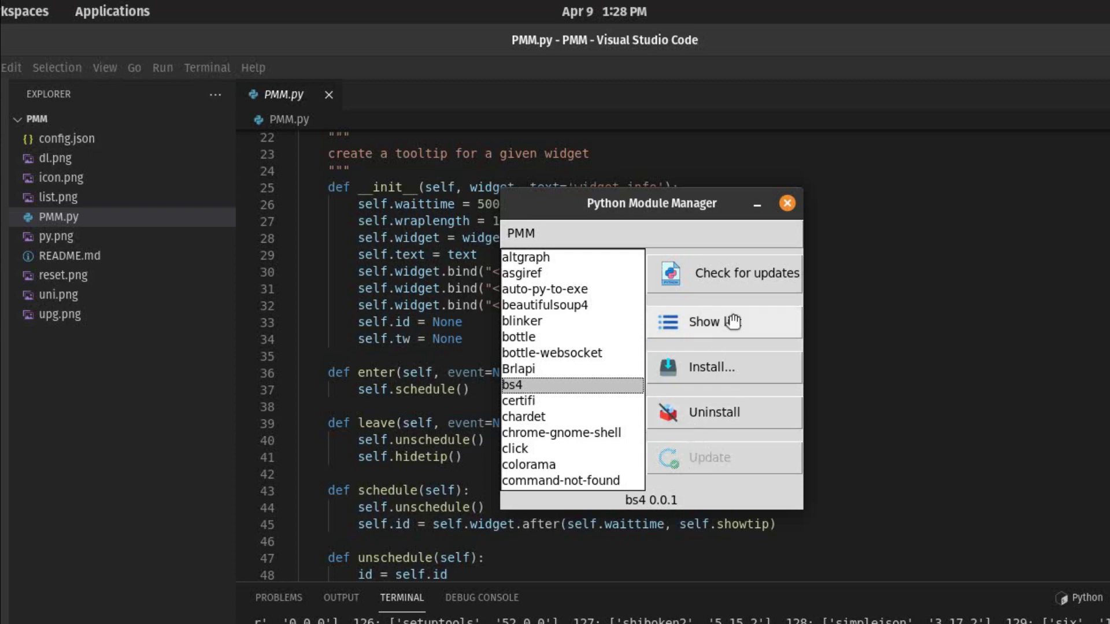
Step: Check the installed Python modules for updates and dismiss the result message
{"action": "left_click", "coordinate": [734, 277]}
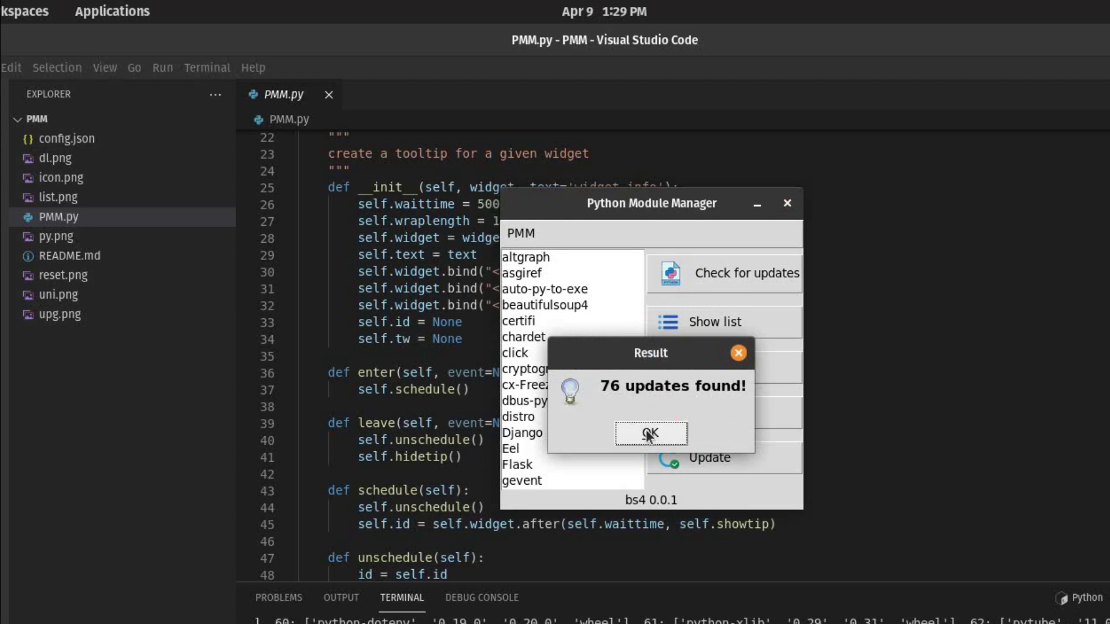
{"action": "left_click", "coordinate": [647, 435]}
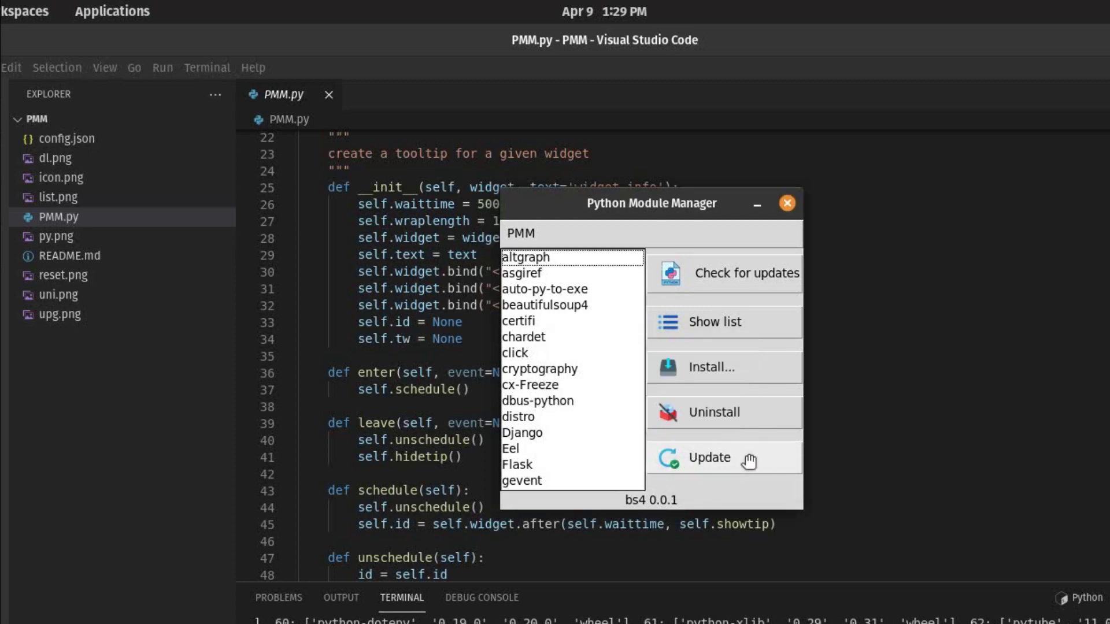
{"action": "left_click", "coordinate": [788, 202]}
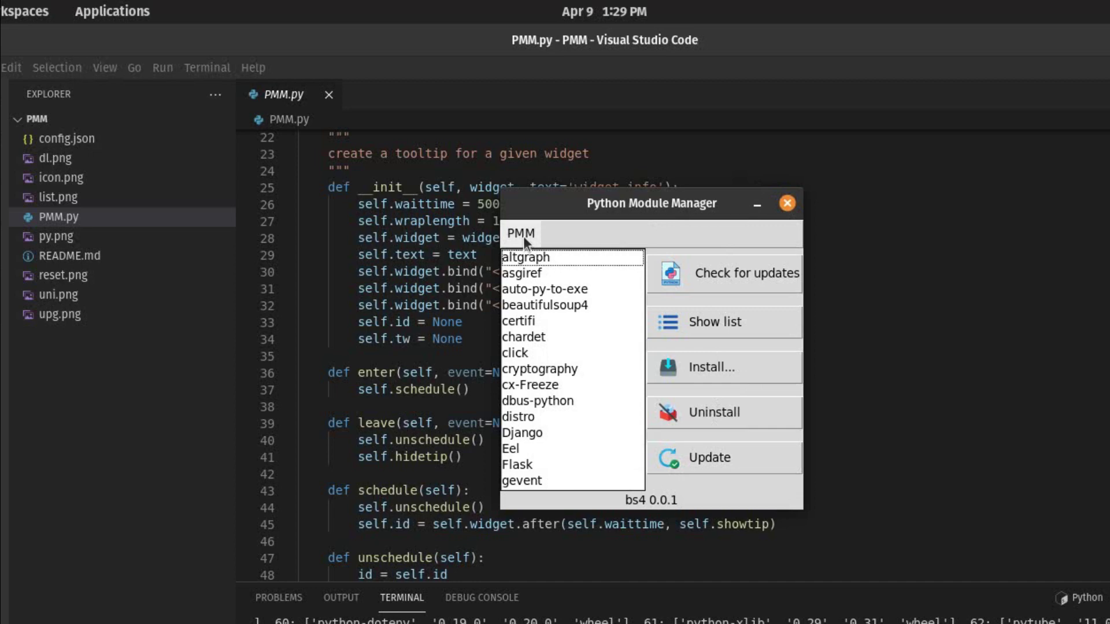
Step: Check the integrity of the installed libraries, move the result window into clear view and close it
{"action": "left_click", "coordinate": [573, 200]}
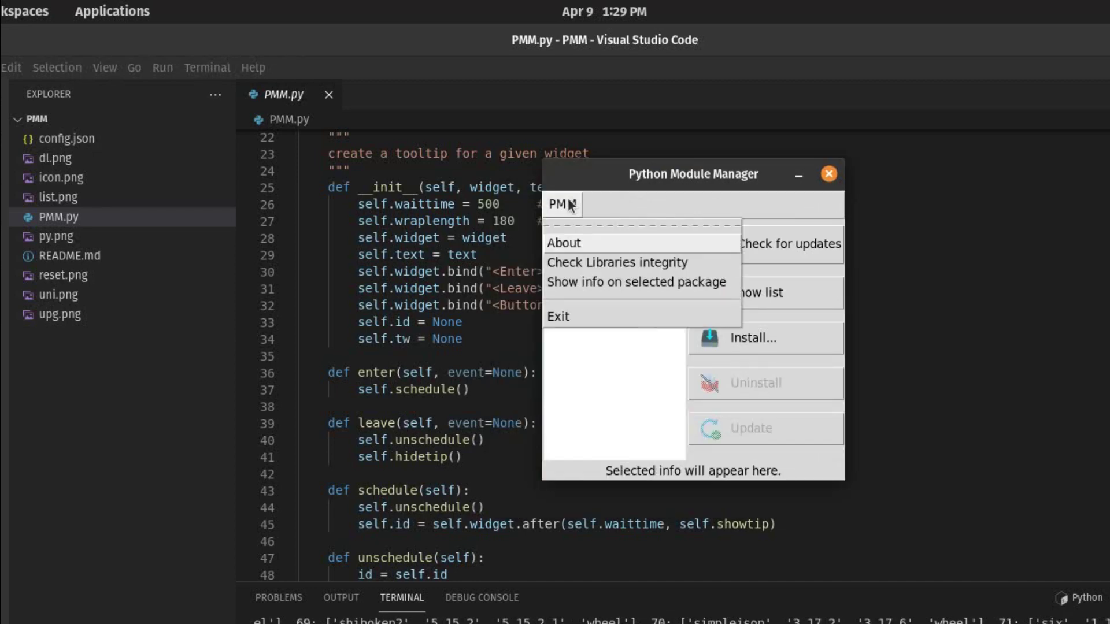
{"action": "left_click", "coordinate": [596, 266]}
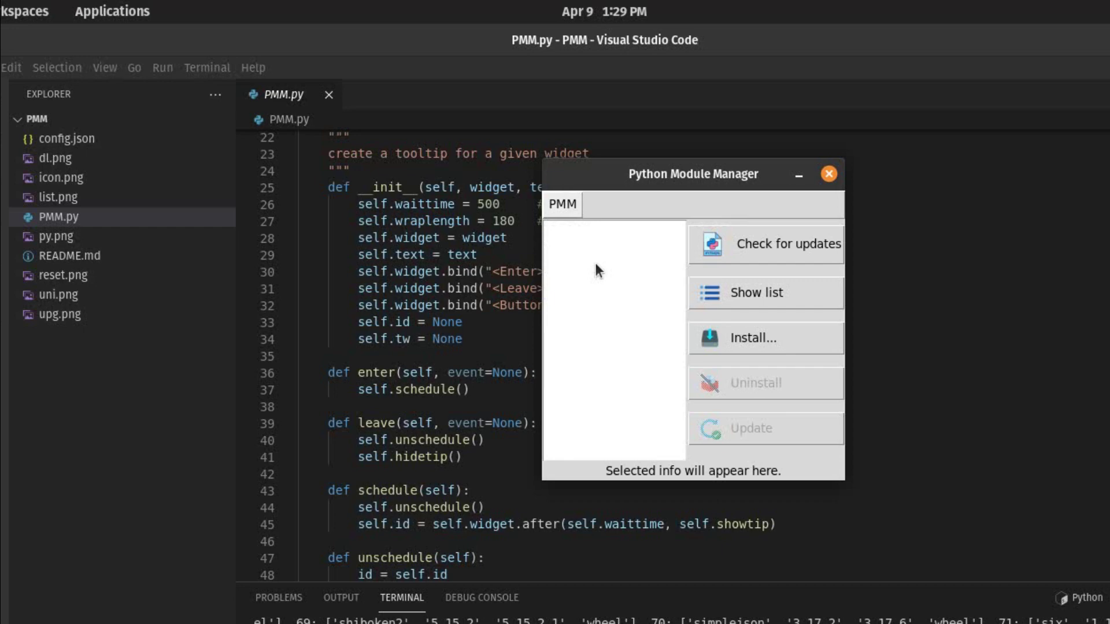
{"action": "left_click_drag", "start_coordinate": [244, 72], "coordinate": [307, 190]}
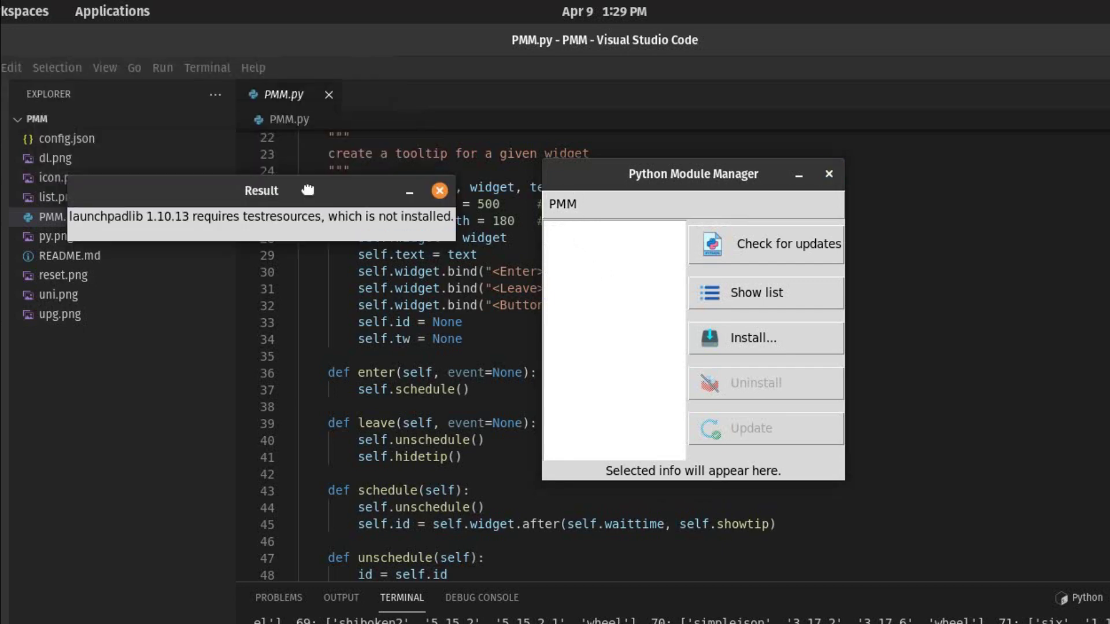
{"action": "left_click", "coordinate": [439, 190]}
Step: Try to show info on the selected package without choosing a module, and dismiss the message
{"action": "left_click", "coordinate": [569, 203]}
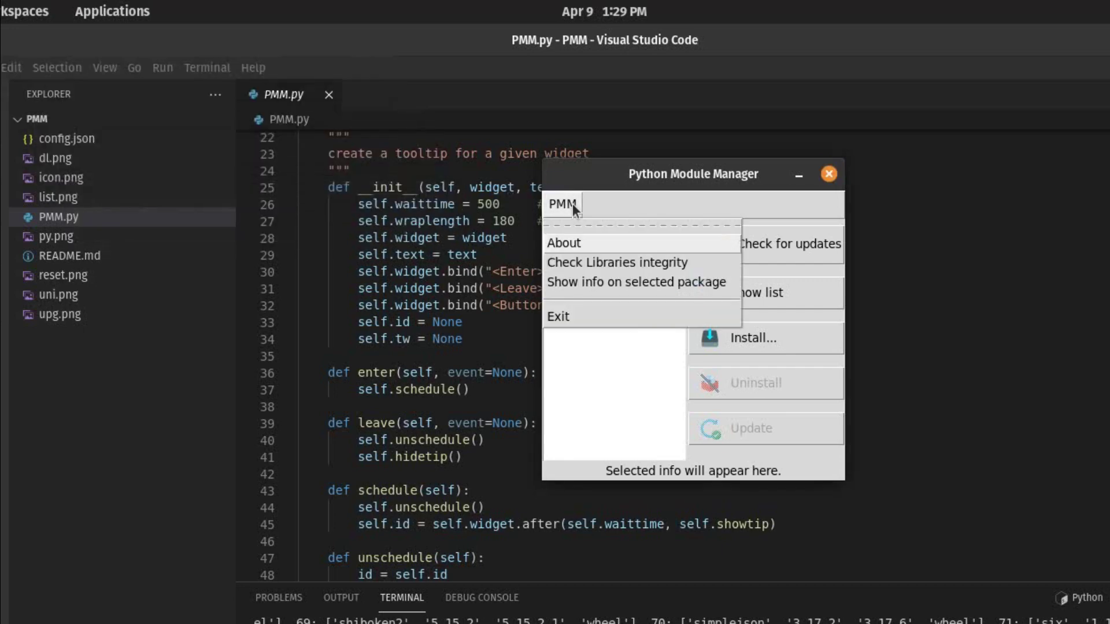
{"action": "left_click", "coordinate": [594, 283]}
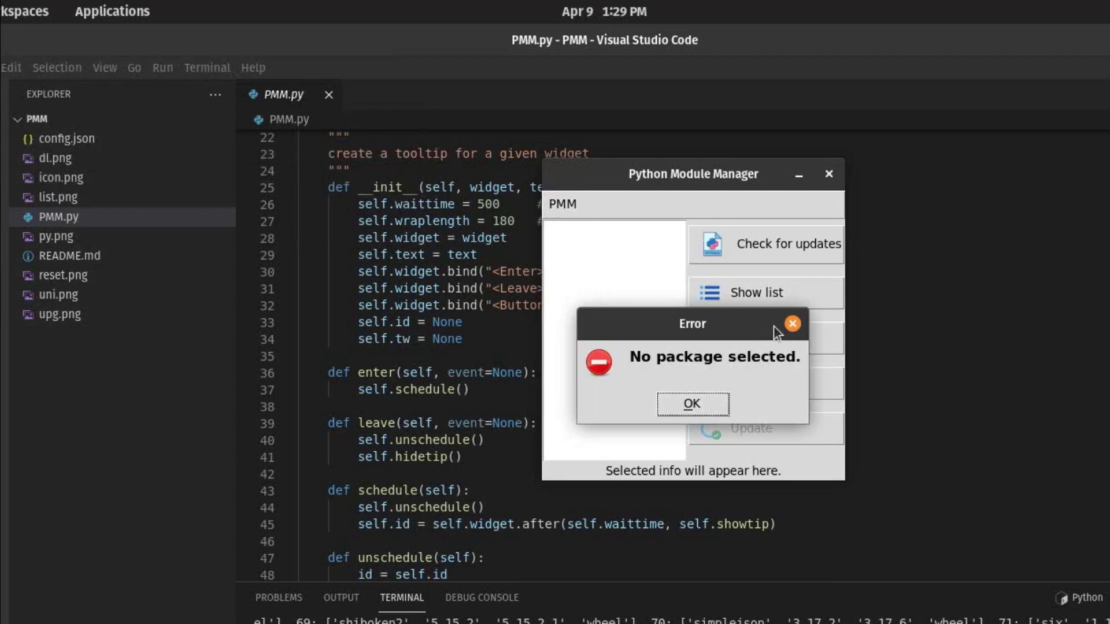
{"action": "left_click", "coordinate": [792, 324]}
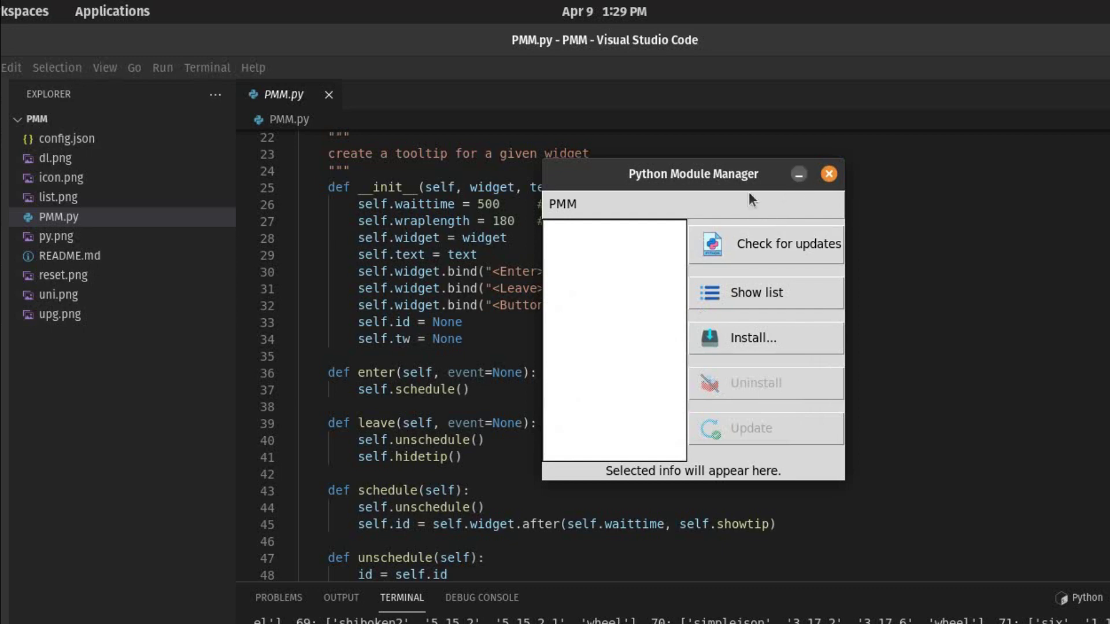
Step: Exit Python Module Manager and return to the PMM.py code in Visual Studio Code
{"action": "left_click", "coordinate": [563, 204]}
{"action": "left_click", "coordinate": [567, 315]}
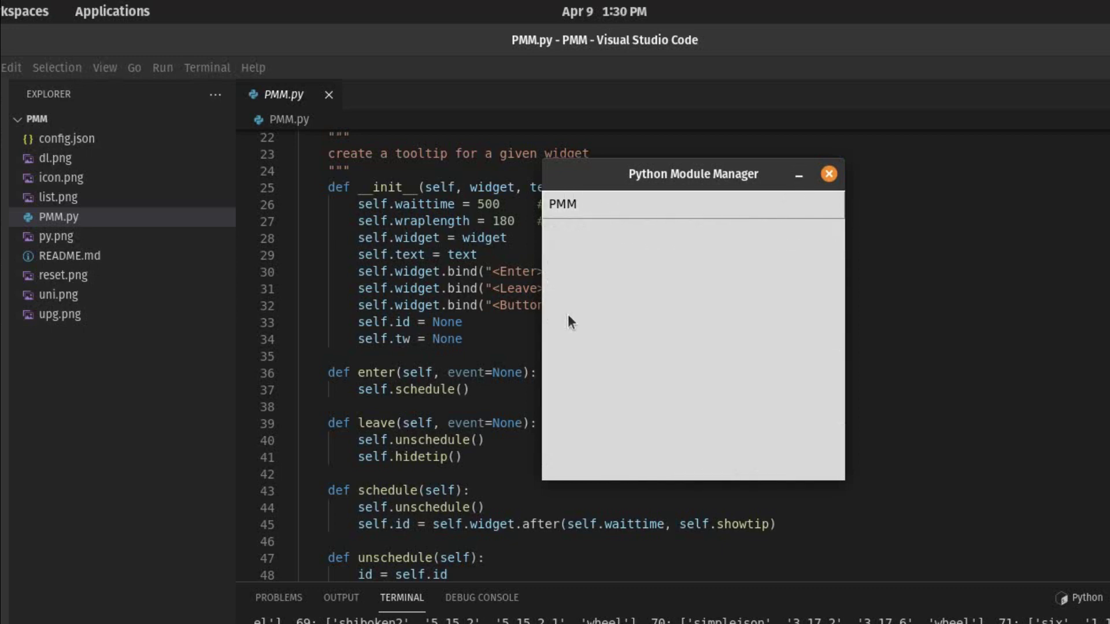
{"action": "left_click", "coordinate": [692, 363]}
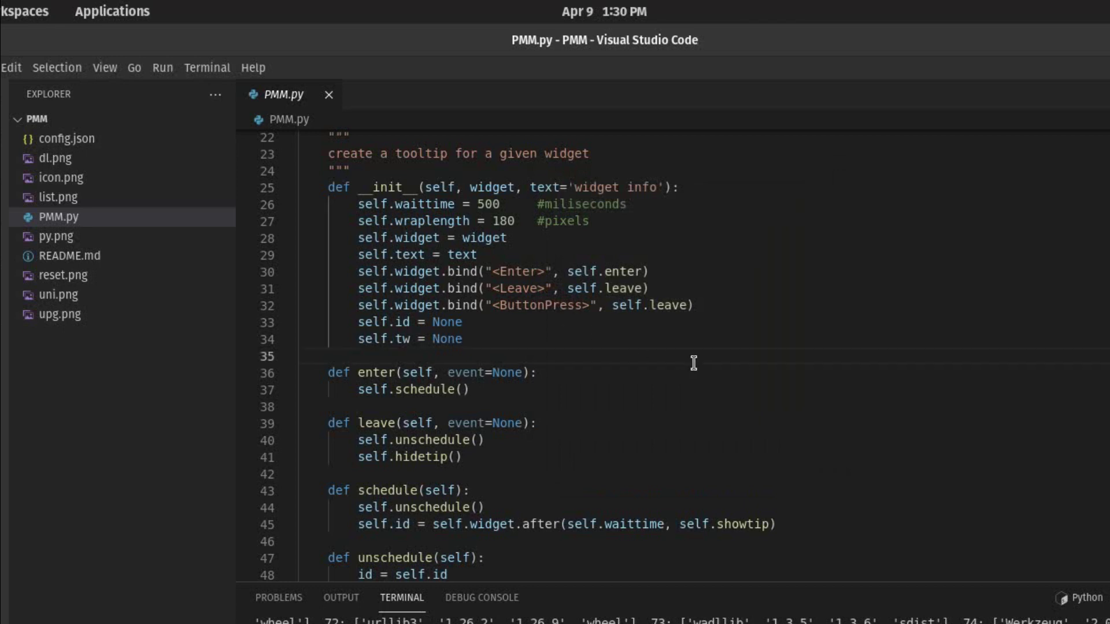